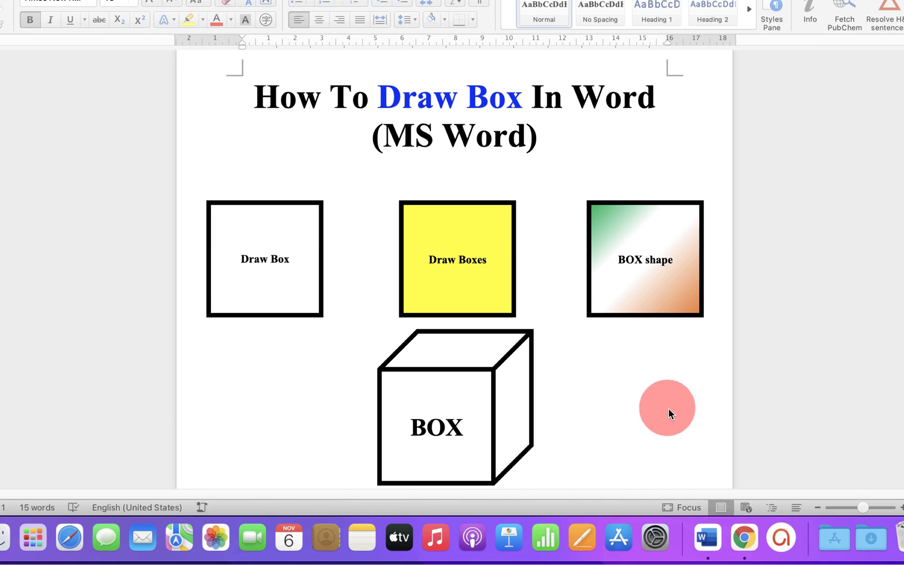
Step: Select the 3D cube labelled BOX below the row of squares
{"action": "left_click", "coordinate": [299, 284]}
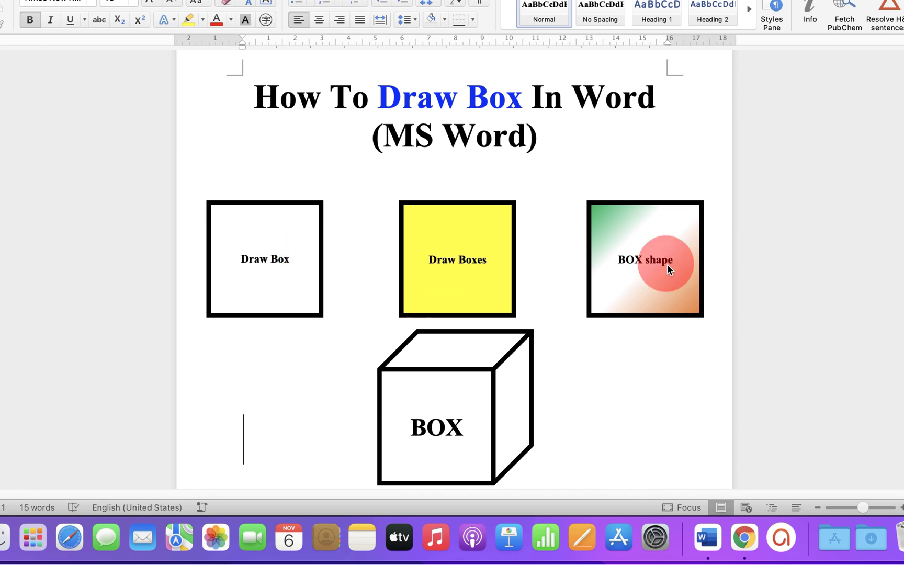
{"action": "left_click", "coordinate": [607, 392]}
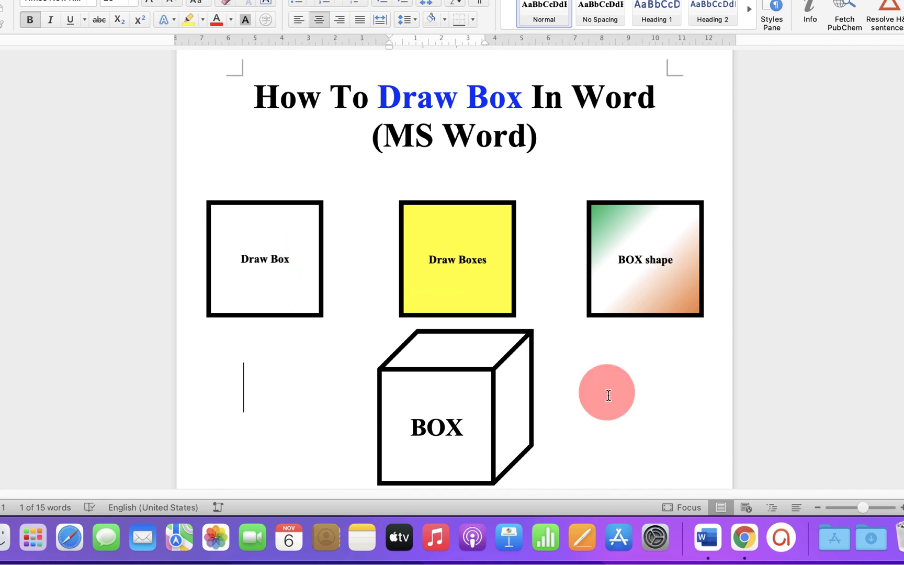
{"action": "left_click", "coordinate": [460, 373]}
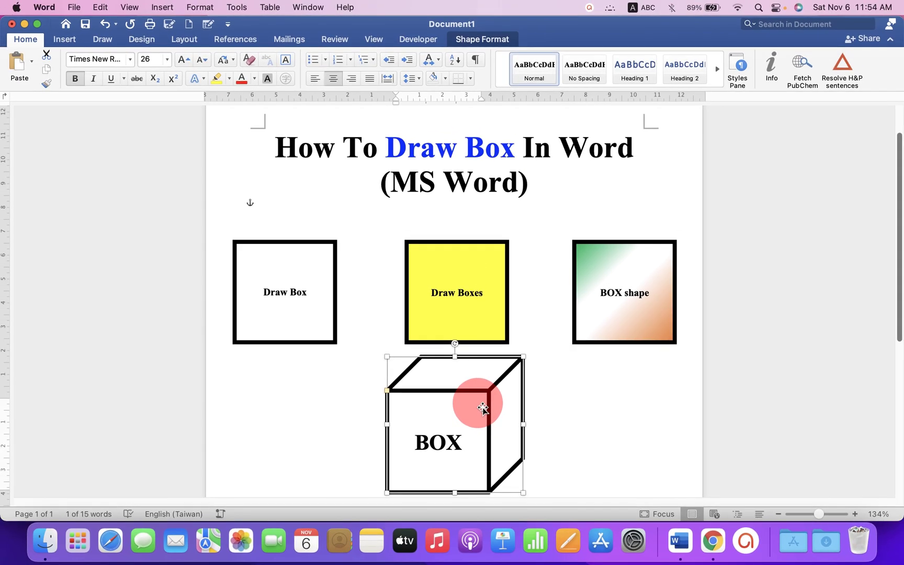
Step: Delete the cube, then pick the plain Rectangle from the Insert Shapes gallery
{"action": "key", "text": "Delete"}
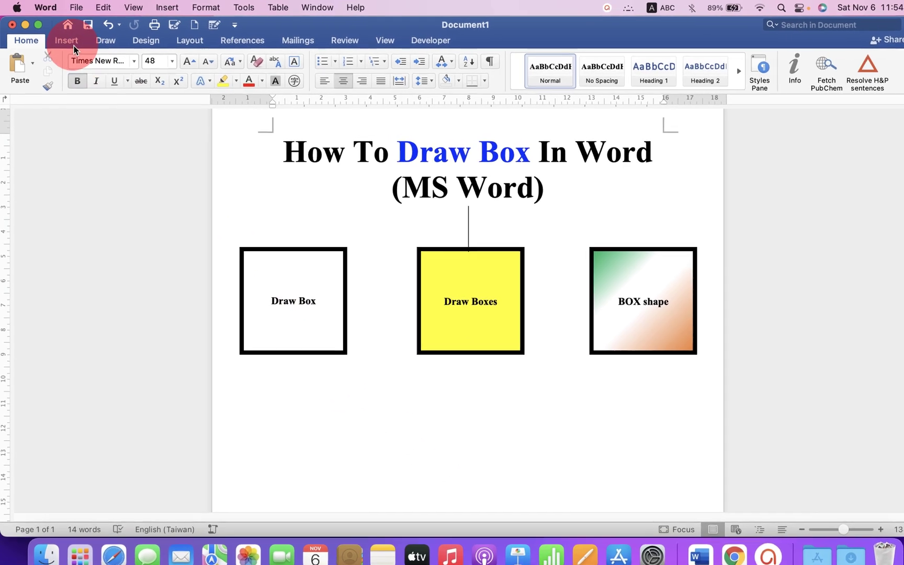
{"action": "left_click", "coordinate": [74, 46]}
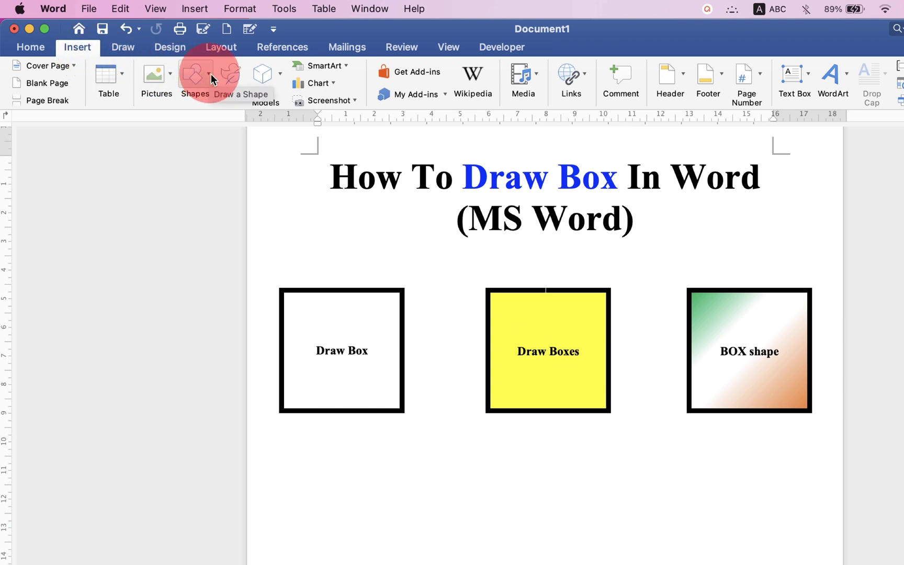
{"action": "left_click", "coordinate": [212, 78]}
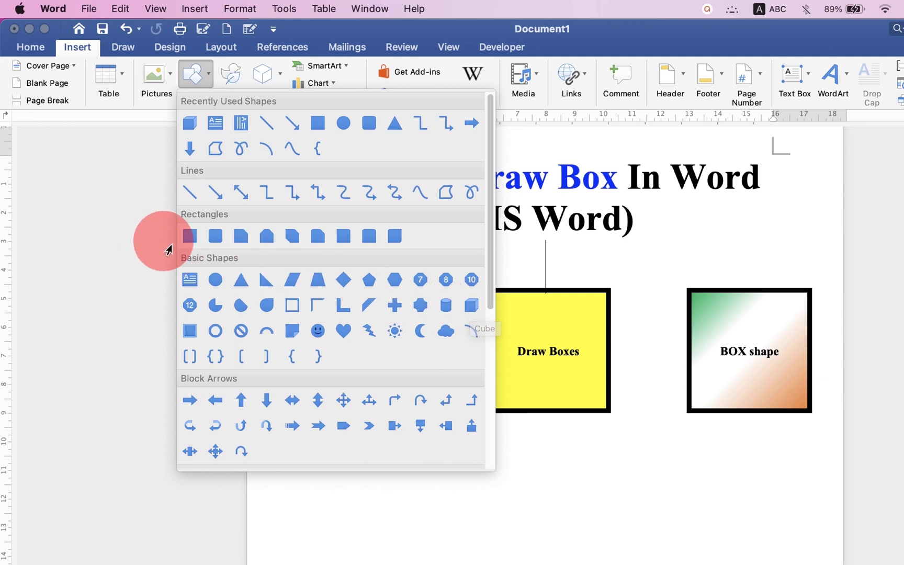
{"action": "left_click", "coordinate": [187, 240]}
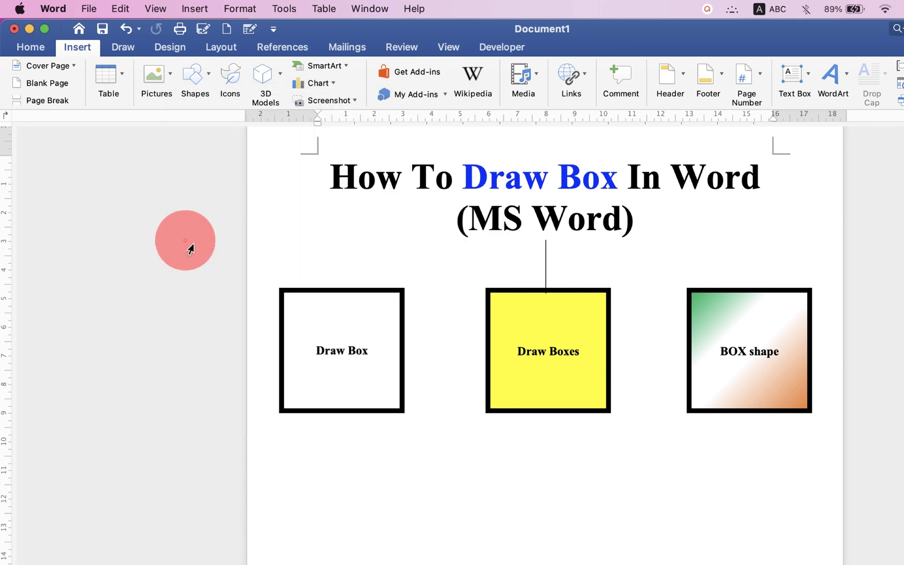
Step: Draw a blue square and move it beneath the Draw Box square
{"action": "mouse_move", "coordinate": [292, 456]}
{"action": "left_mouse_down"}
{"action": "mouse_move", "coordinate": [342, 471]}
{"action": "mouse_move", "coordinate": [680, 469]}
{"action": "mouse_move", "coordinate": [661, 455]}
{"action": "left_mouse_up"}
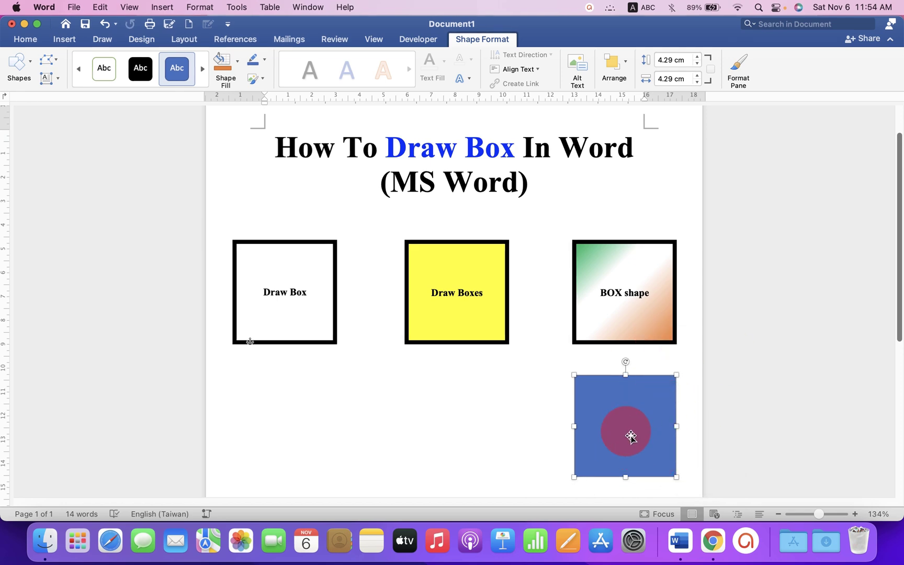
{"action": "left_click_drag", "start_coordinate": [631, 435], "coordinate": [229, 424]}
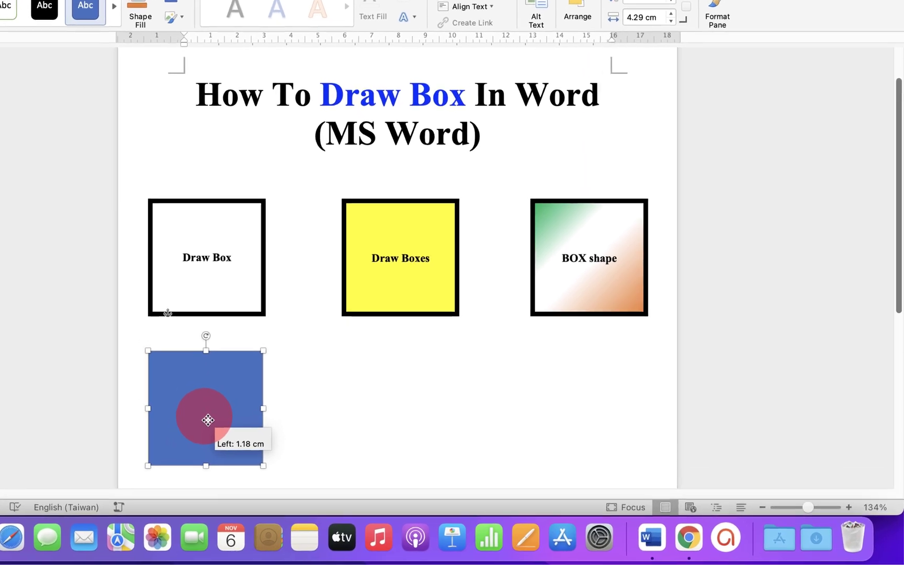
Step: Set the new square to No fill via Format Shape so only its outline shows
{"action": "right_click", "coordinate": [197, 419]}
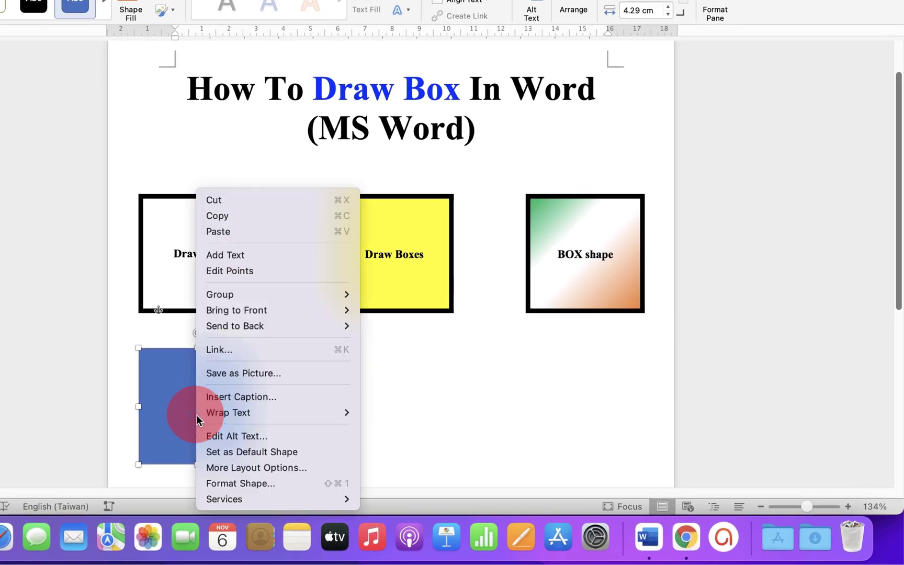
{"action": "left_click", "coordinate": [282, 483]}
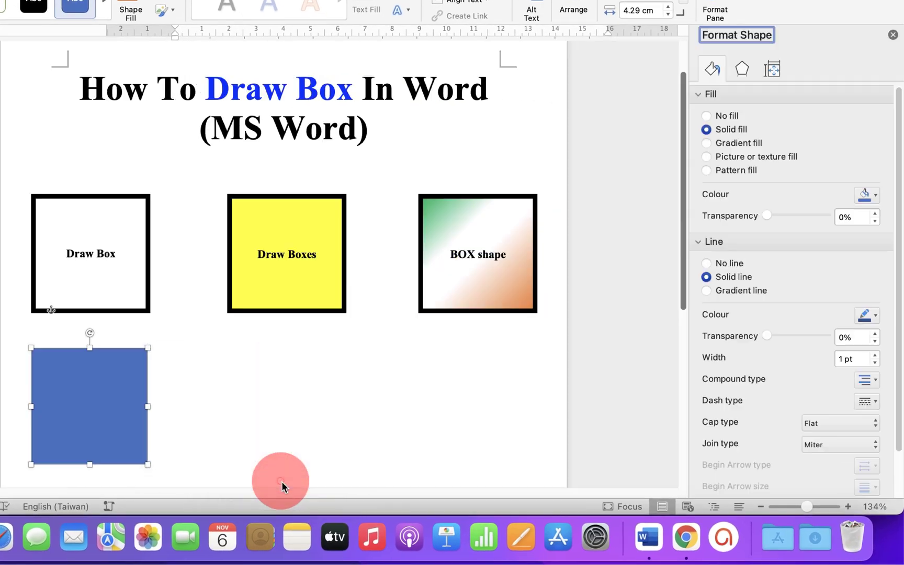
{"action": "left_click", "coordinate": [699, 97]}
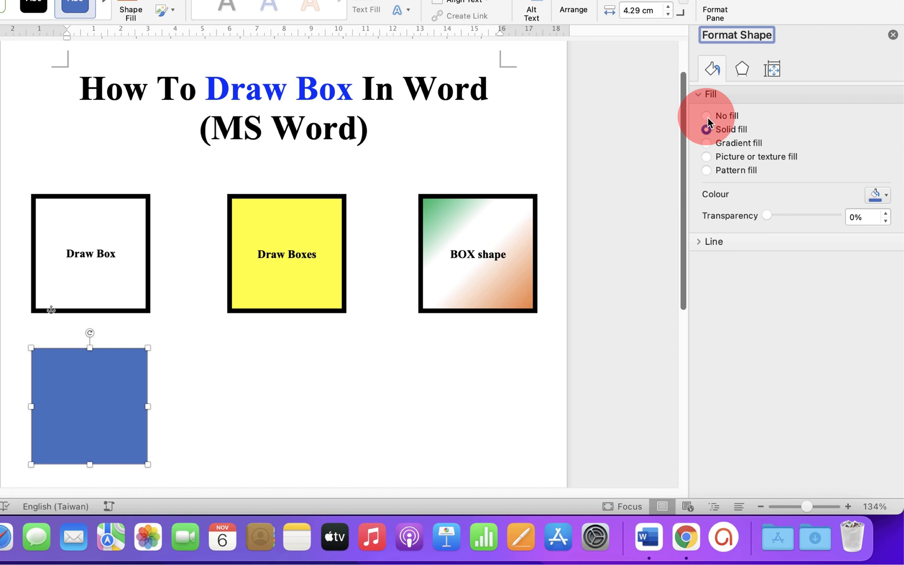
{"action": "left_click", "coordinate": [707, 116]}
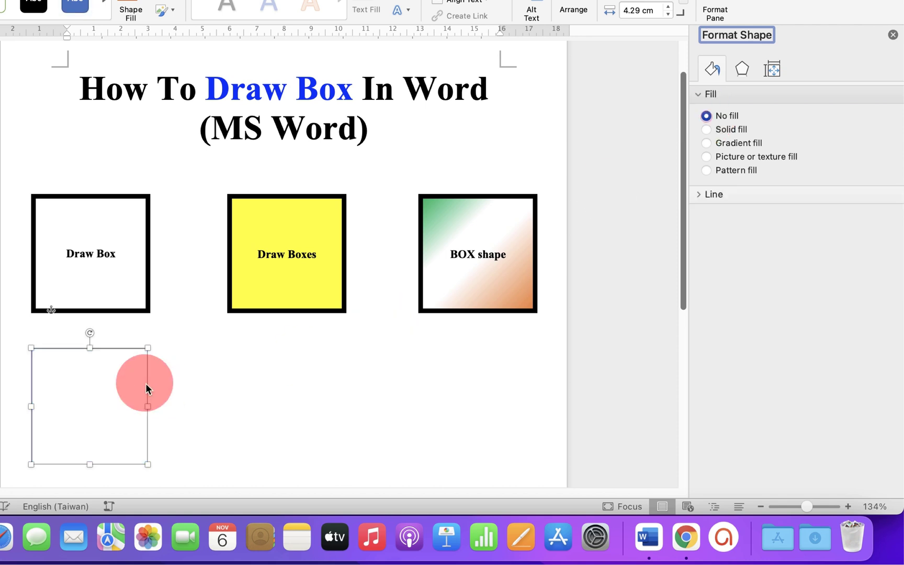
{"action": "left_click", "coordinate": [163, 381]}
{"action": "left_click", "coordinate": [137, 420]}
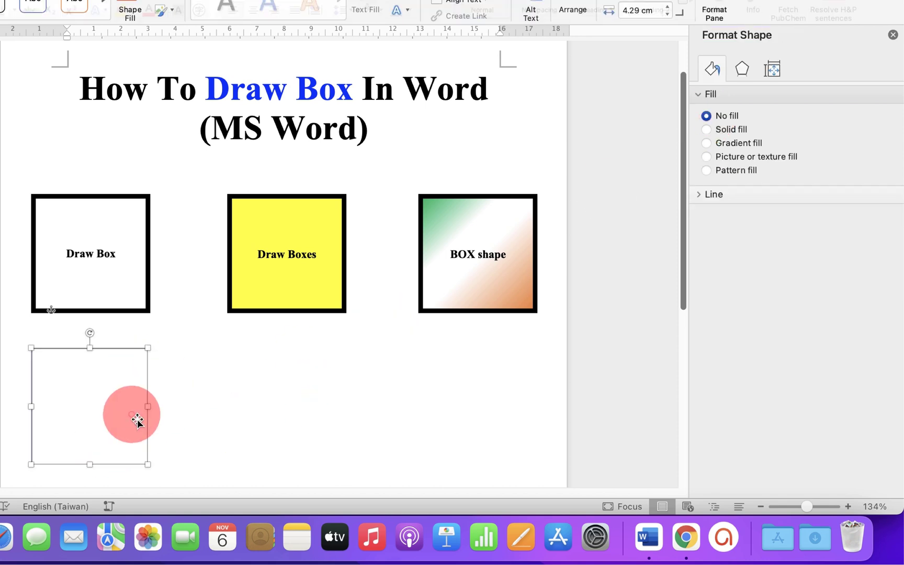
Step: Colour the empty square's outline standard red
{"action": "left_click", "coordinate": [699, 194]}
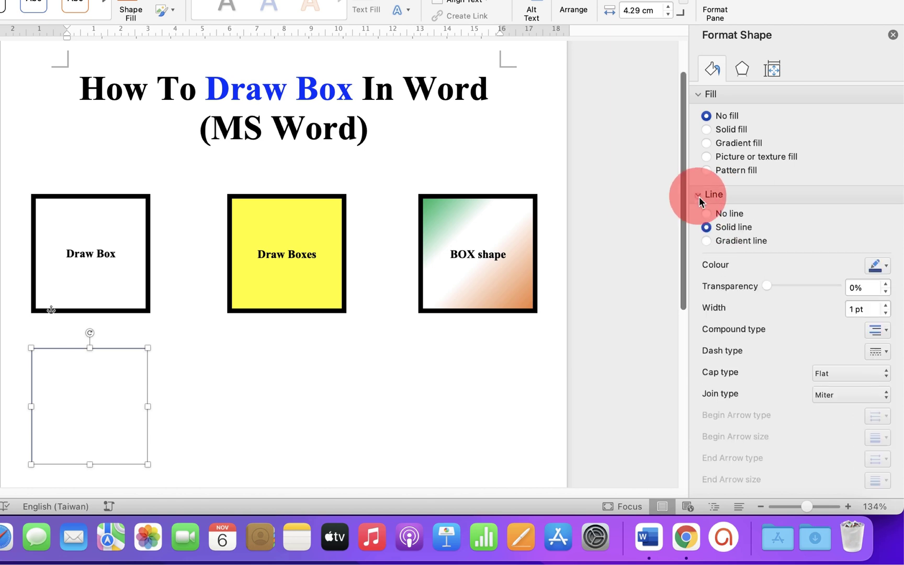
{"action": "left_click", "coordinate": [873, 267]}
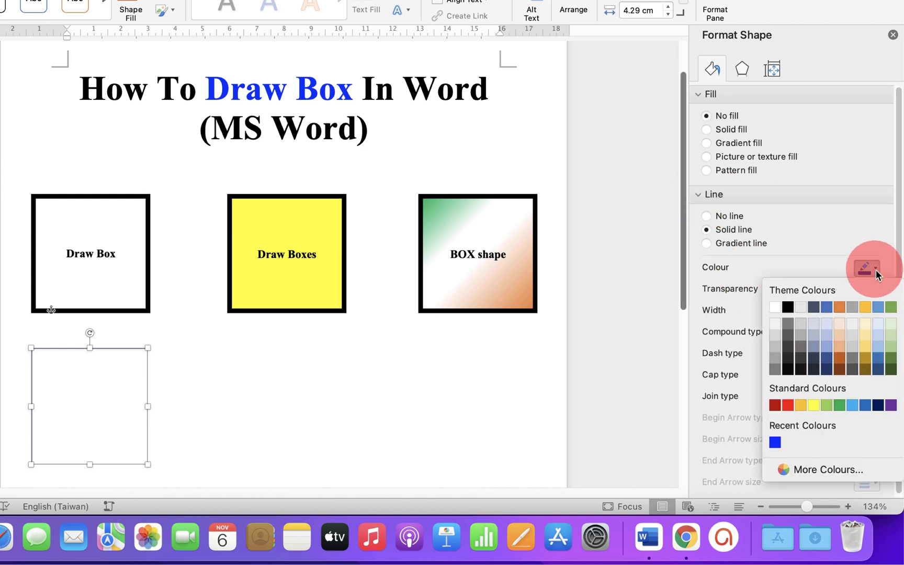
{"action": "left_click", "coordinate": [788, 404]}
{"action": "left_click", "coordinate": [167, 426]}
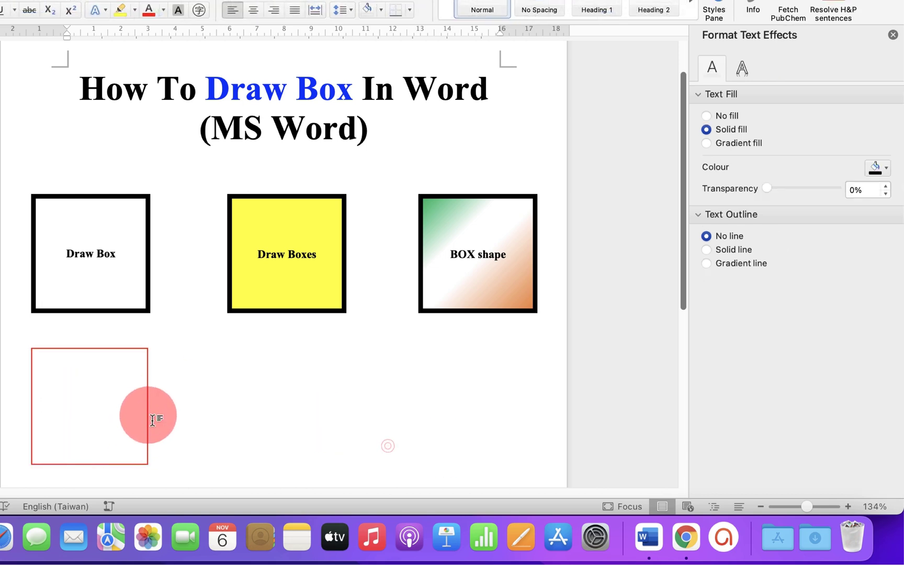
{"action": "left_click", "coordinate": [147, 417]}
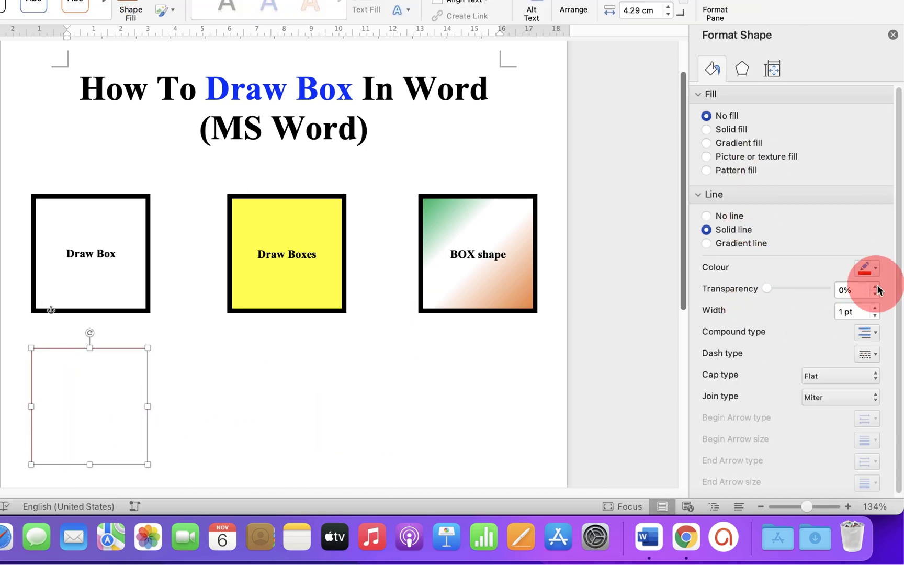
Step: Raise the red outline width to 3 pt and view the result
{"action": "left_click", "coordinate": [875, 268]}
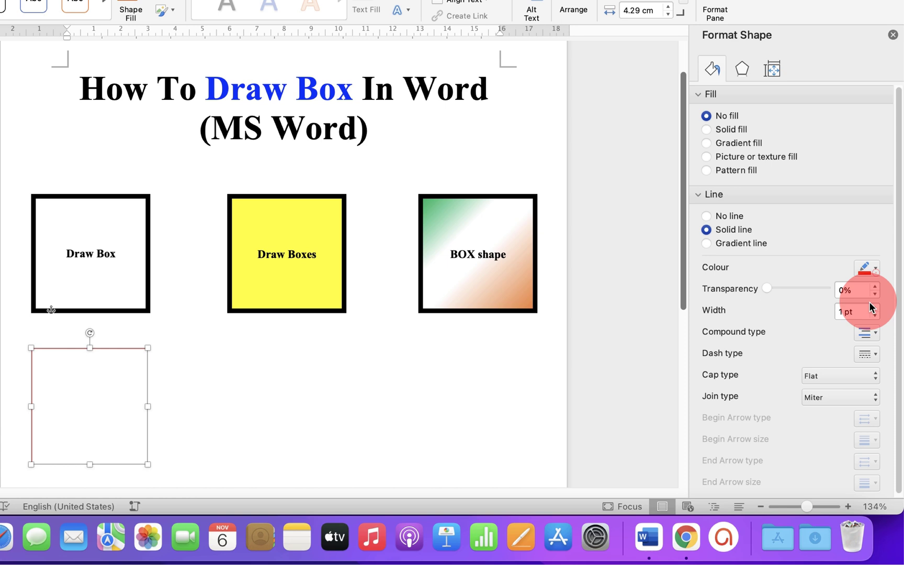
{"action": "left_click", "coordinate": [844, 312]}
{"action": "type", "text": "2"}
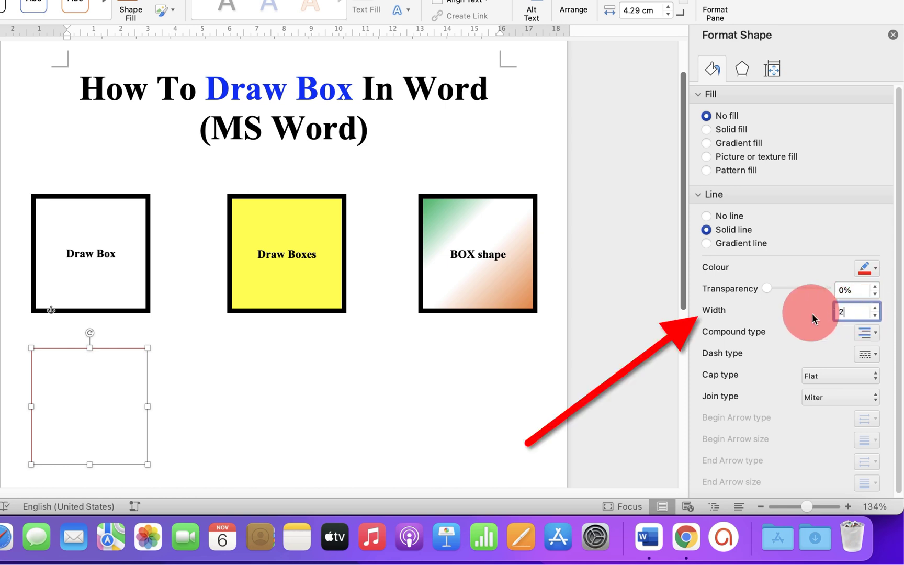
{"action": "key", "text": "Return"}
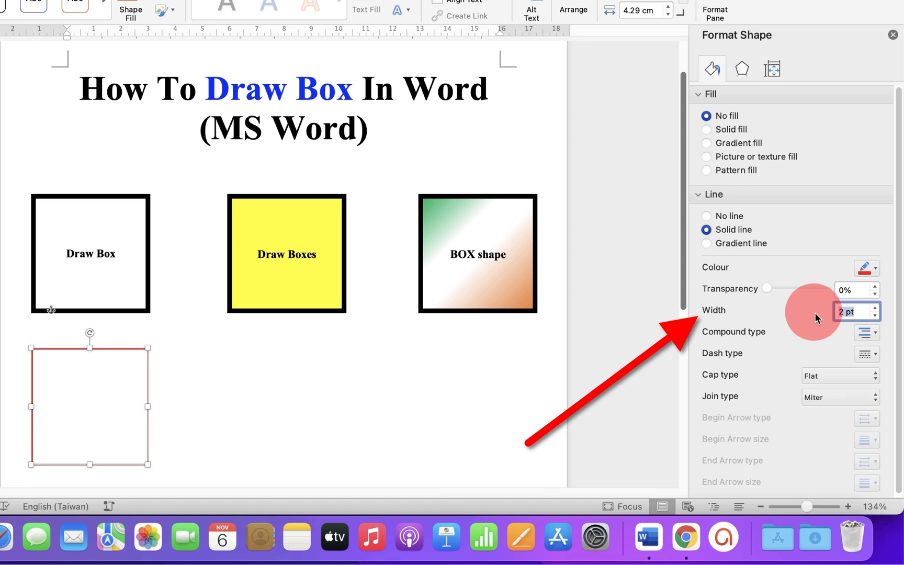
{"action": "key", "text": "Up"}
{"action": "left_click", "coordinate": [198, 420]}
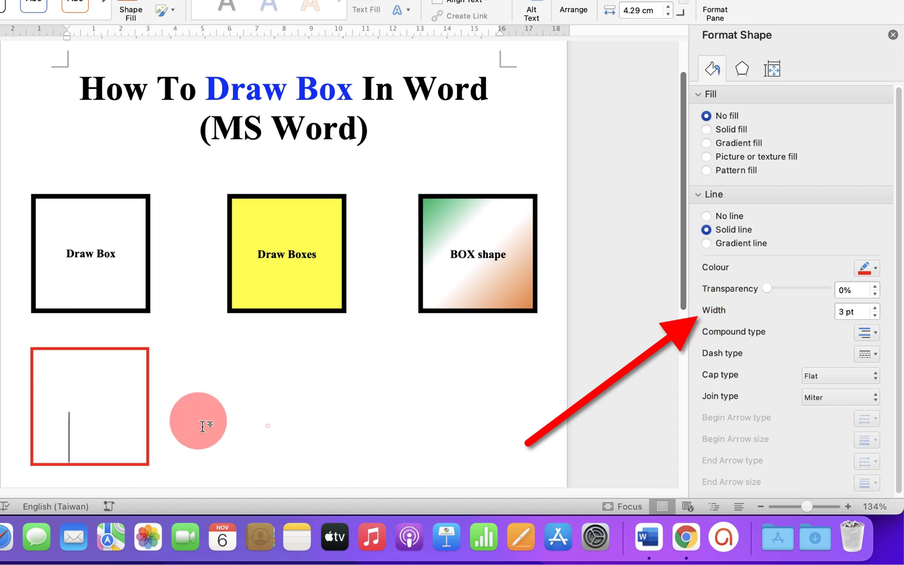
{"action": "left_click", "coordinate": [162, 406]}
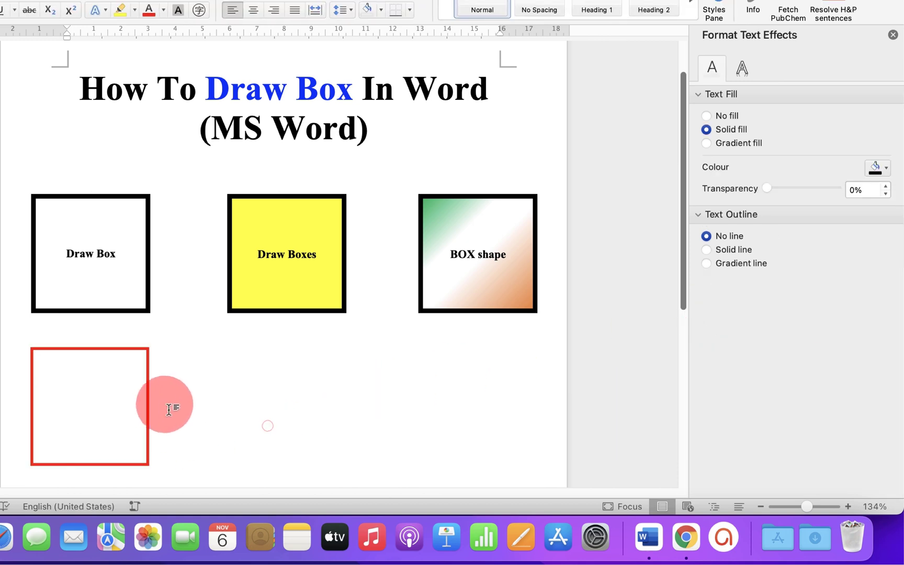
Step: Choose Add Text on the red square so text can be typed inside it
{"action": "left_click", "coordinate": [139, 357]}
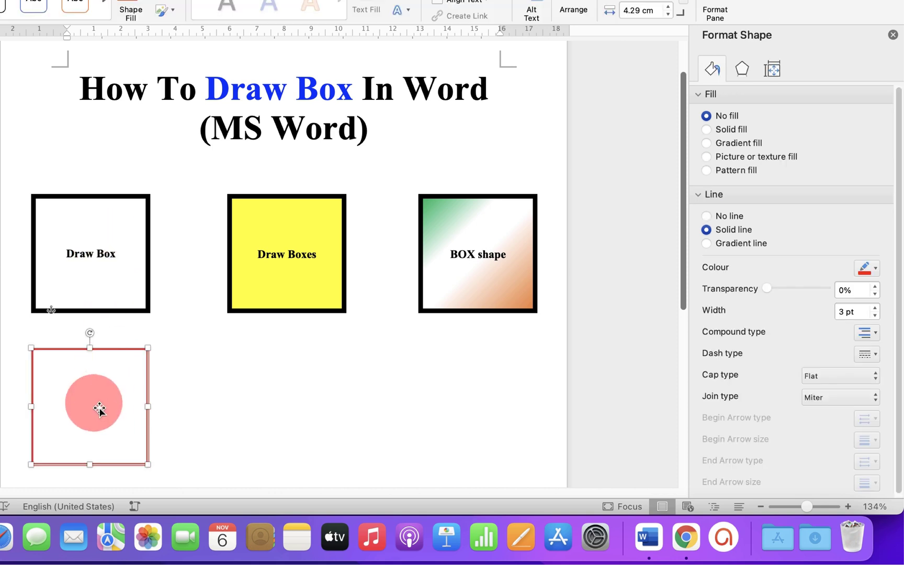
{"action": "right_click", "coordinate": [100, 408]}
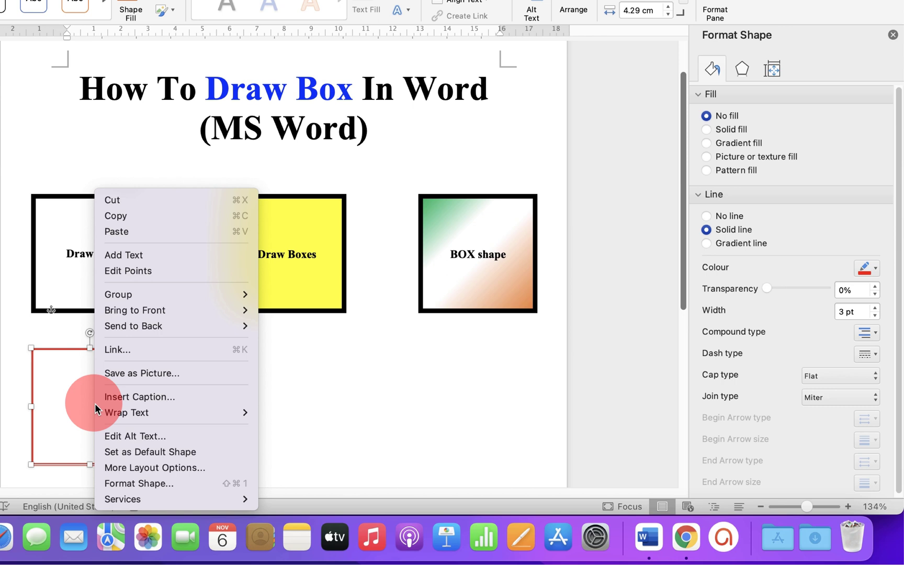
{"action": "left_click", "coordinate": [179, 256]}
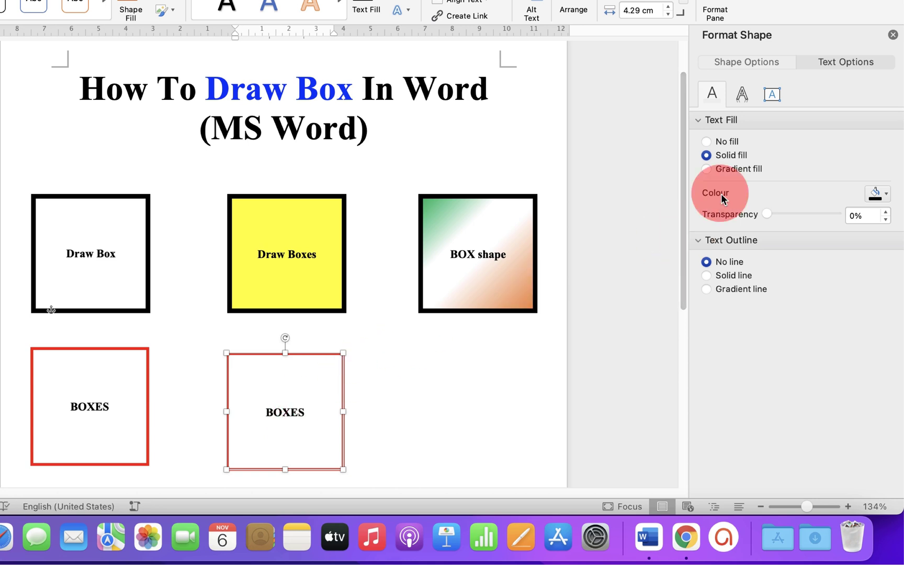
Step: Give the second BOXES square a solid yellow fill in Shape Options
{"action": "left_click", "coordinate": [718, 67]}
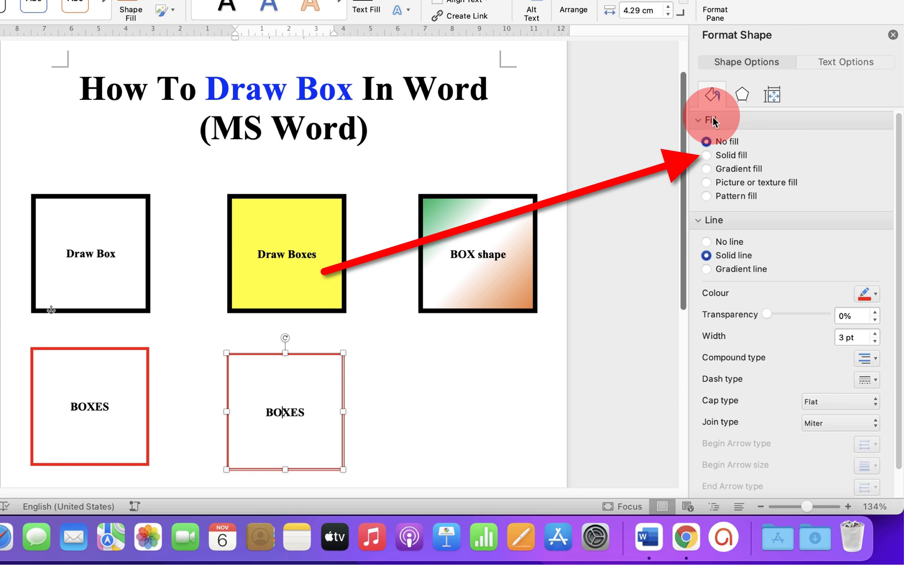
{"action": "left_click", "coordinate": [707, 156]}
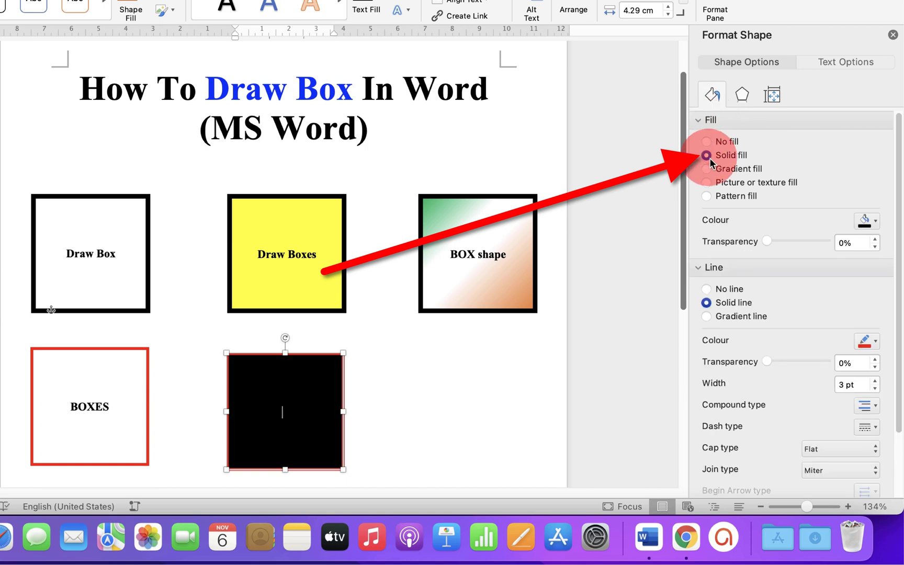
{"action": "left_click", "coordinate": [867, 220]}
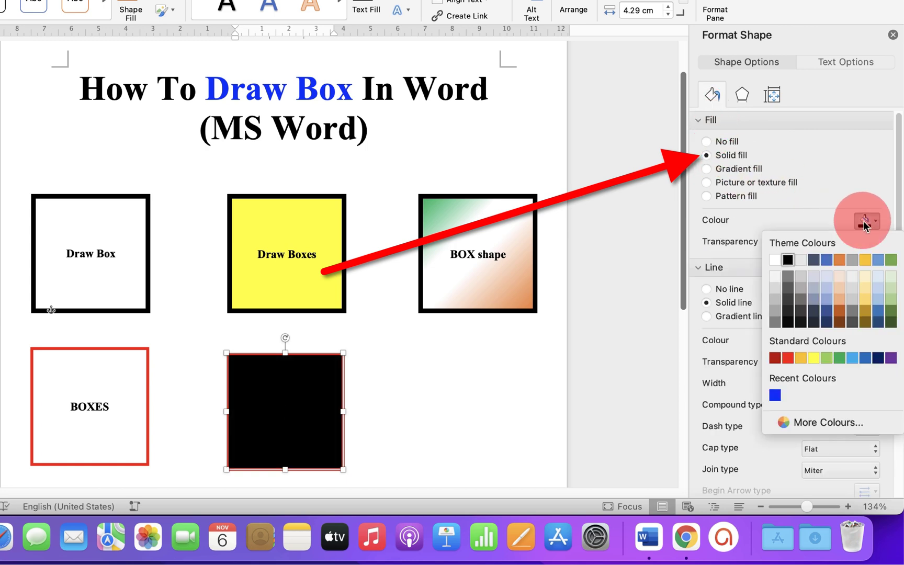
{"action": "left_click", "coordinate": [813, 358]}
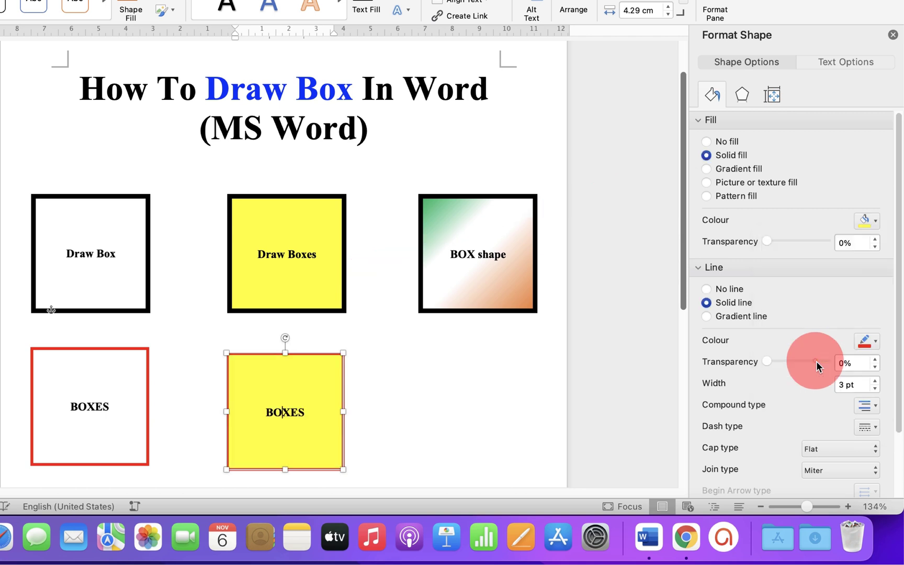
Step: Raise the yellow fill's transparency to about 77% for a pale see-through look
{"action": "mouse_move", "coordinate": [767, 240]}
{"action": "left_mouse_down"}
{"action": "mouse_move", "coordinate": [819, 243]}
{"action": "mouse_move", "coordinate": [789, 245]}
{"action": "left_mouse_up"}
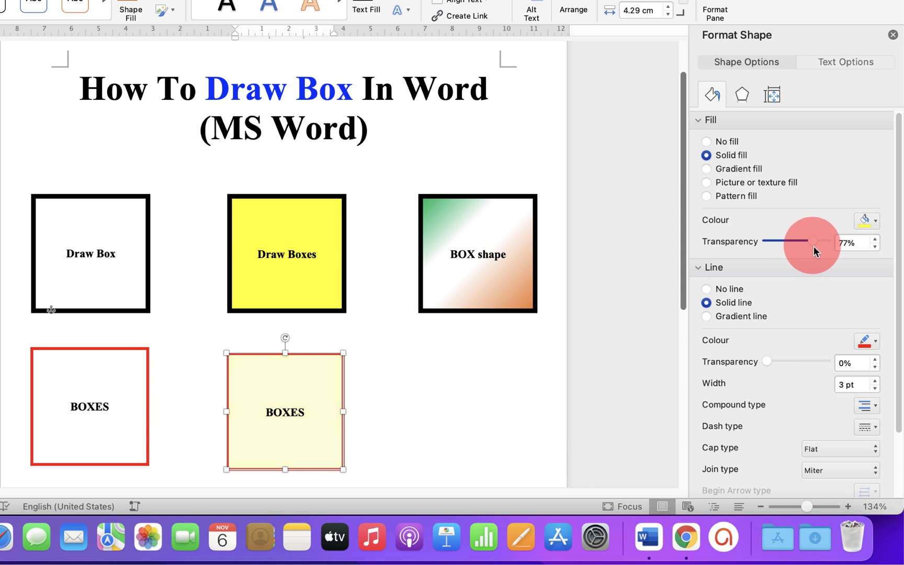
{"action": "left_click_drag", "start_coordinate": [809, 246], "coordinate": [804, 247]}
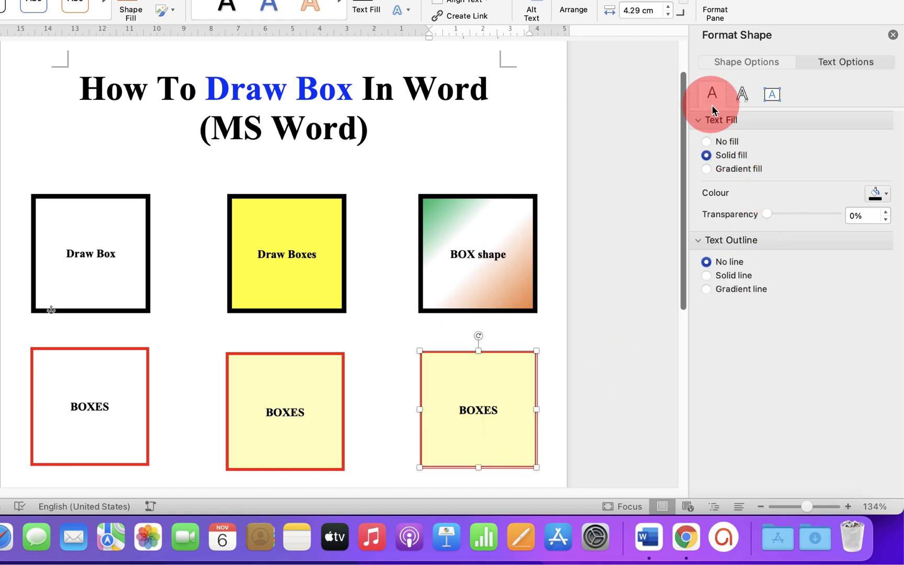
Step: Switch the bottom-right square to Gradient fill and make its first stop blue
{"action": "left_click", "coordinate": [746, 62]}
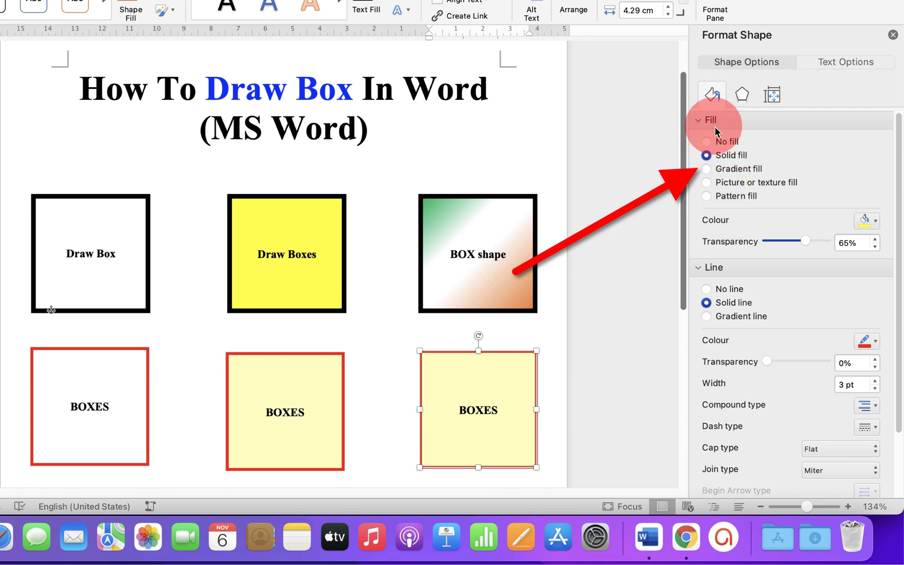
{"action": "left_click", "coordinate": [707, 169]}
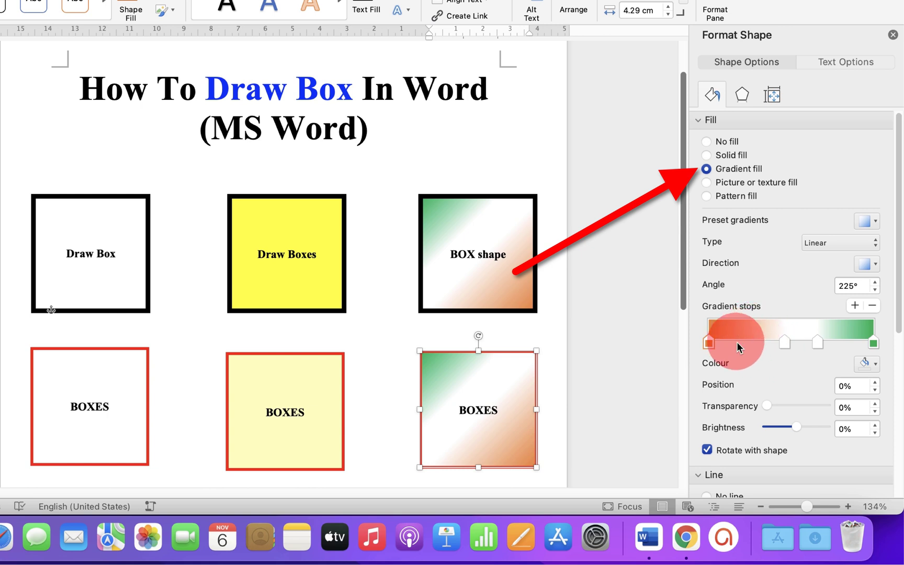
{"action": "left_click", "coordinate": [784, 342]}
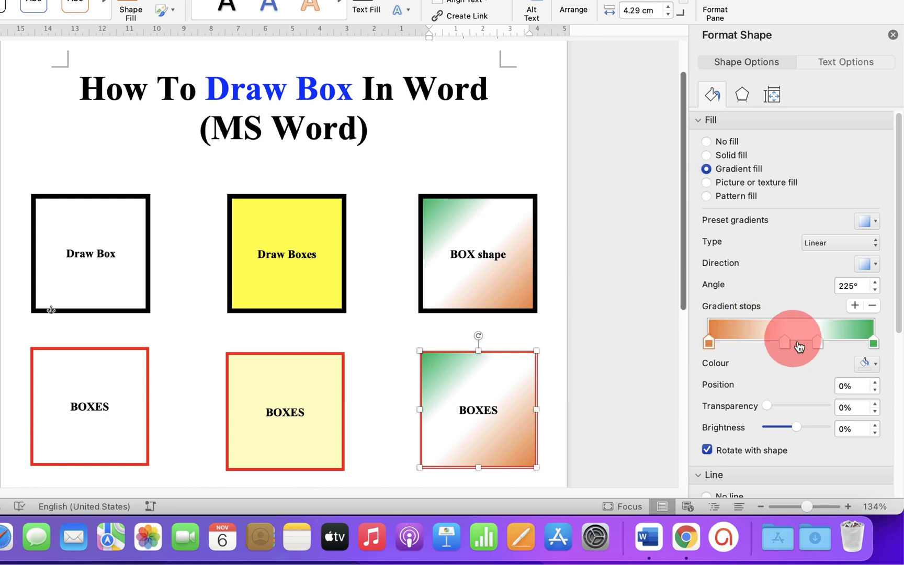
{"action": "left_click", "coordinate": [709, 343]}
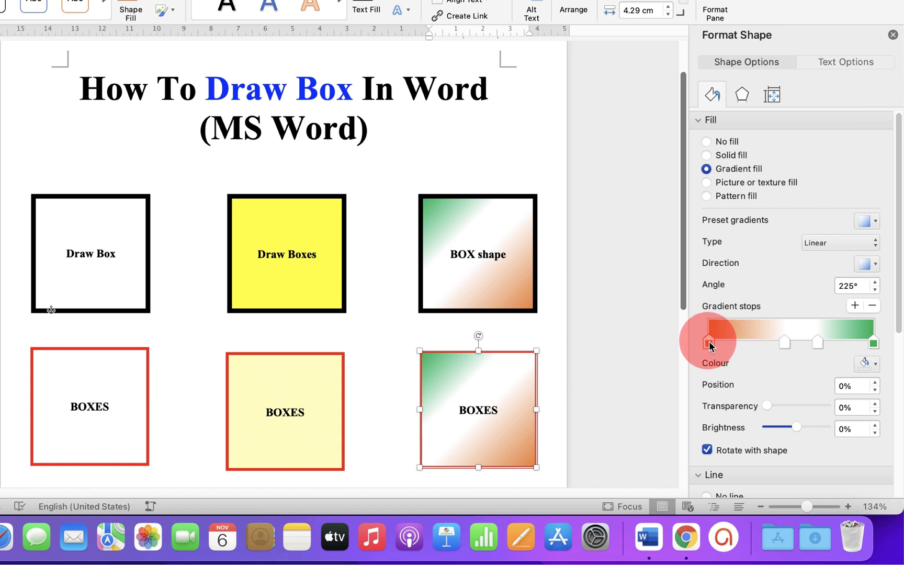
{"action": "left_click", "coordinate": [868, 363]}
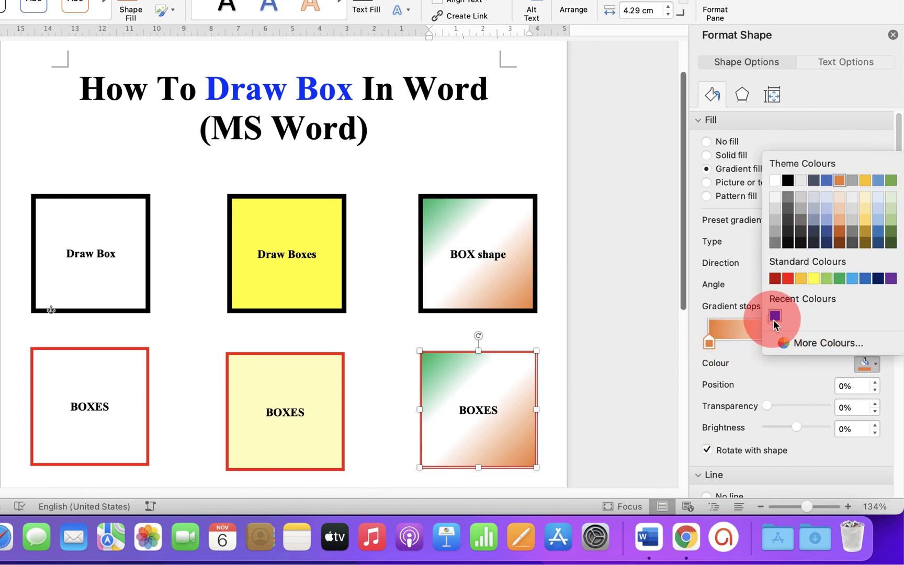
{"action": "left_click", "coordinate": [773, 316]}
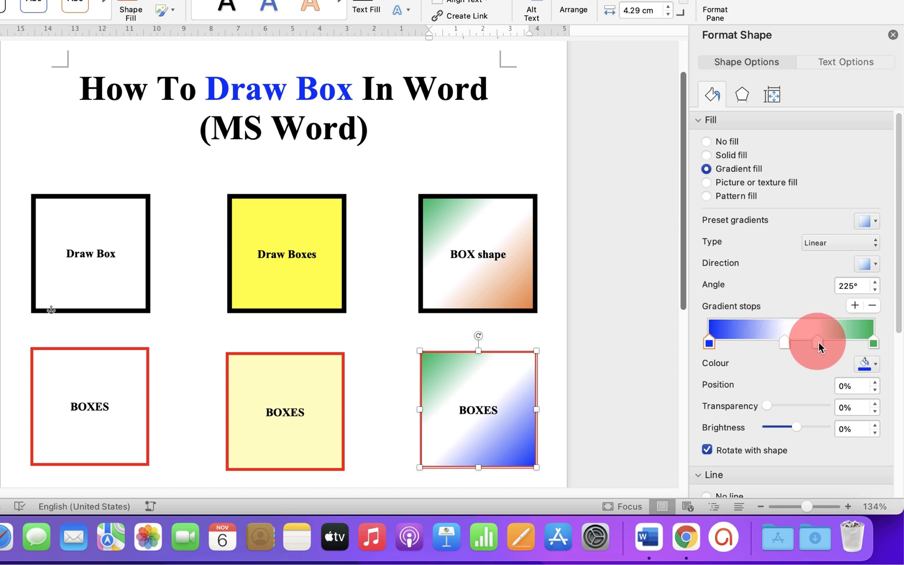
Step: Make the gradient's last stop yellow, giving blue-white-yellow
{"action": "left_click", "coordinate": [785, 341]}
{"action": "left_click", "coordinate": [818, 342]}
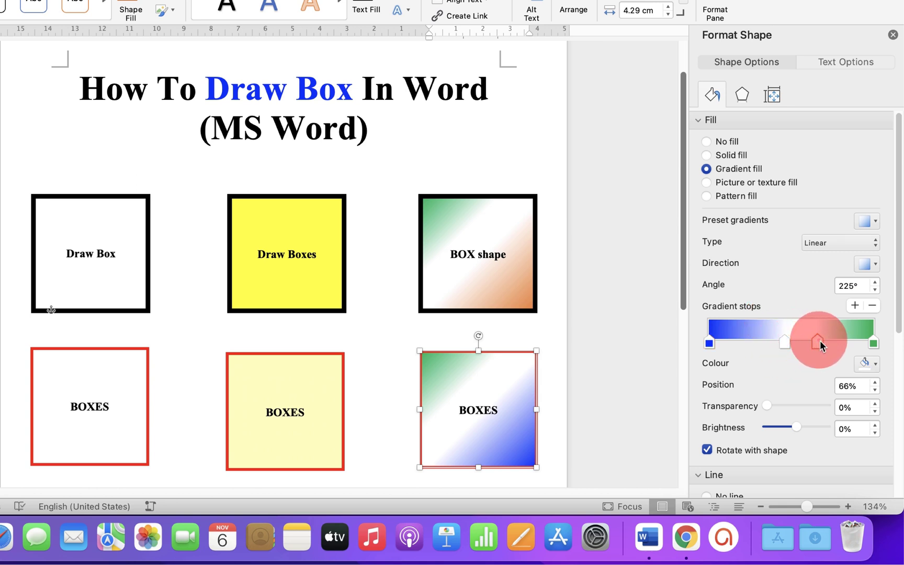
{"action": "left_click", "coordinate": [871, 343]}
{"action": "left_click", "coordinate": [870, 363]}
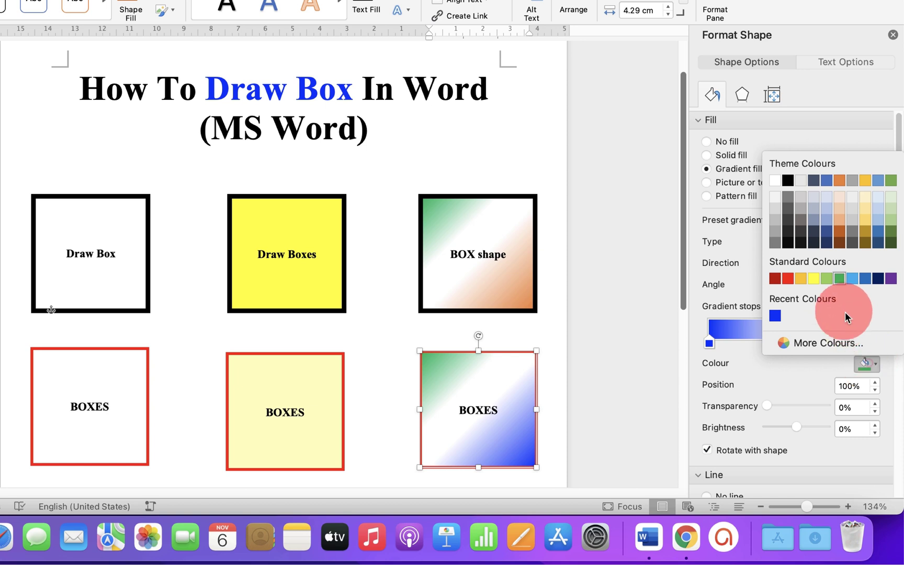
{"action": "left_click", "coordinate": [817, 281]}
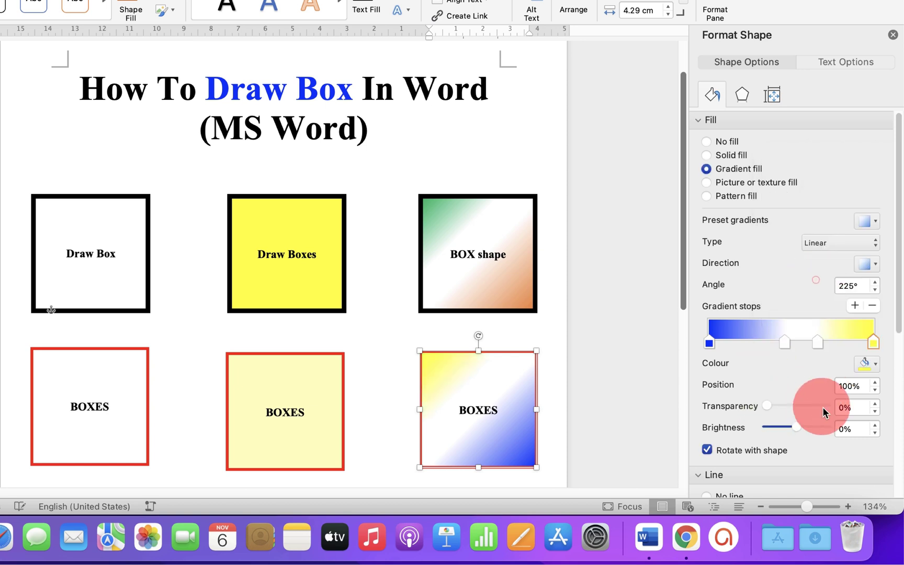
Step: Try a diagonal direction, then a centred radial gradient type
{"action": "left_click", "coordinate": [868, 265]}
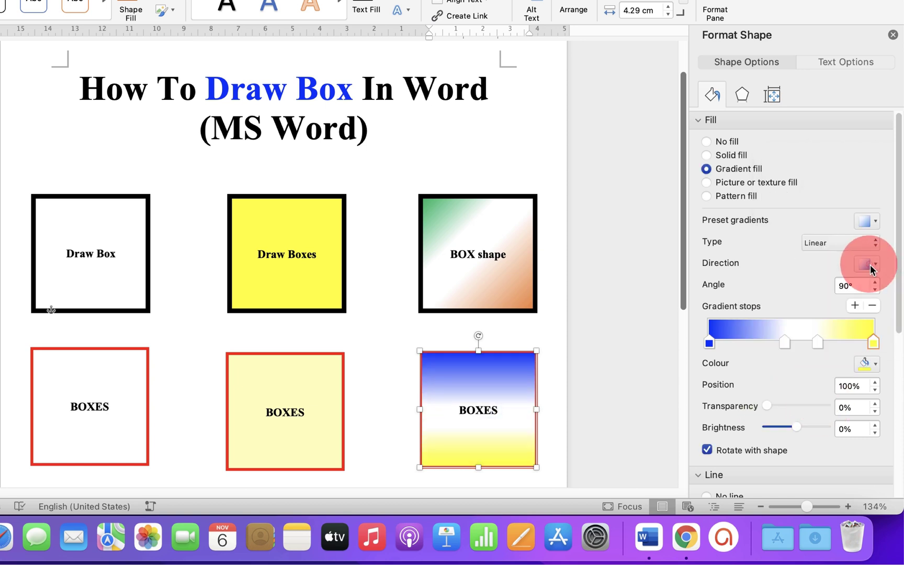
{"action": "left_click", "coordinate": [870, 265]}
{"action": "left_click", "coordinate": [823, 293]}
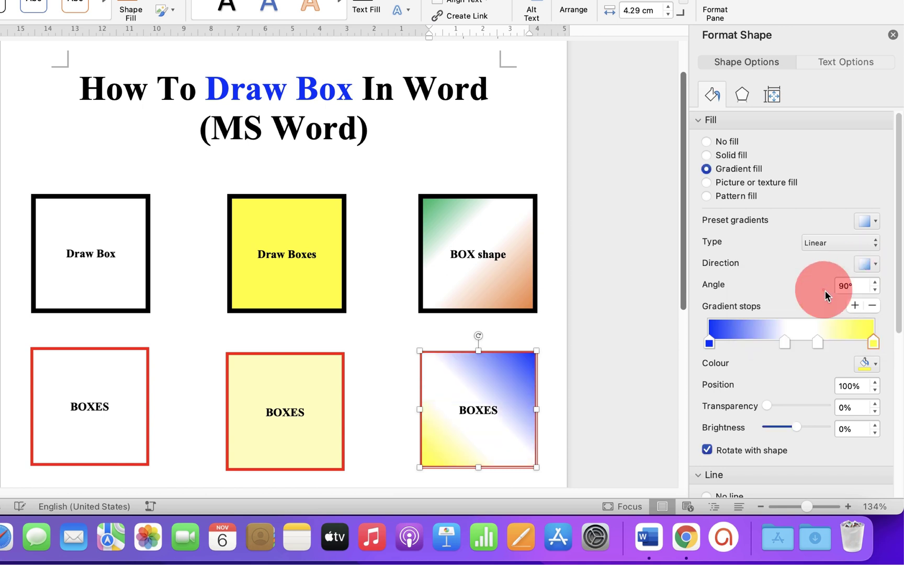
{"action": "left_click", "coordinate": [839, 242]}
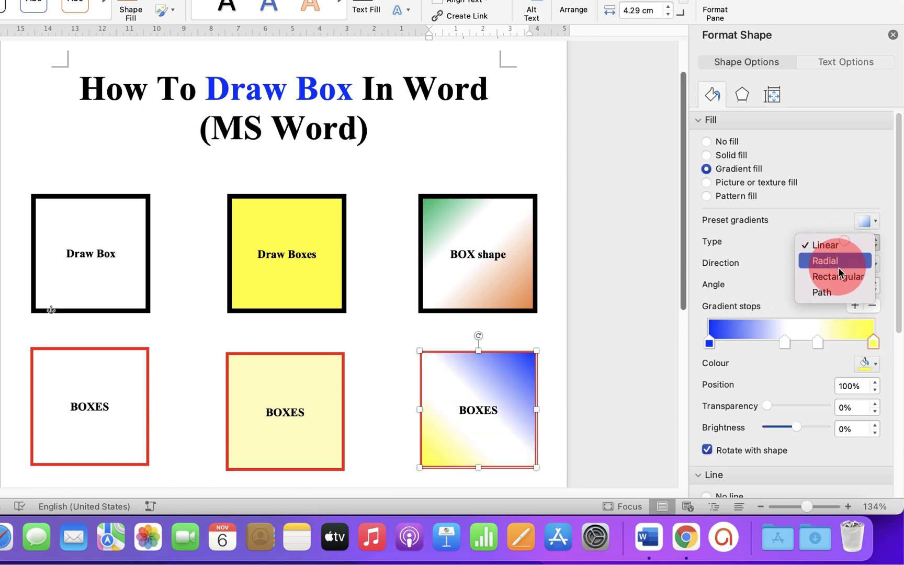
{"action": "left_click", "coordinate": [840, 264]}
{"action": "left_click", "coordinate": [867, 264]}
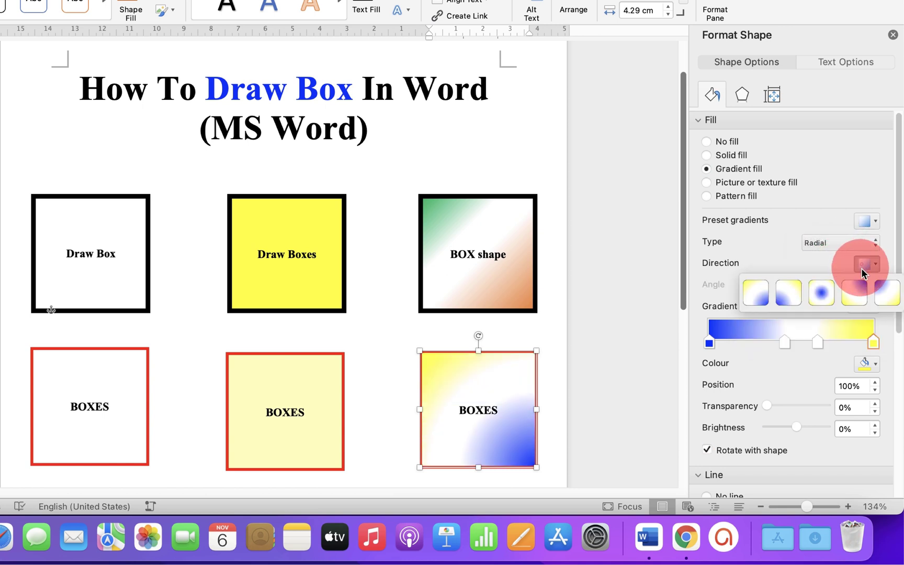
{"action": "left_click", "coordinate": [832, 294]}
Step: Set the gradient type to Rectangular with a preset giving yellow edges fading to a blue corner
{"action": "left_click", "coordinate": [840, 242]}
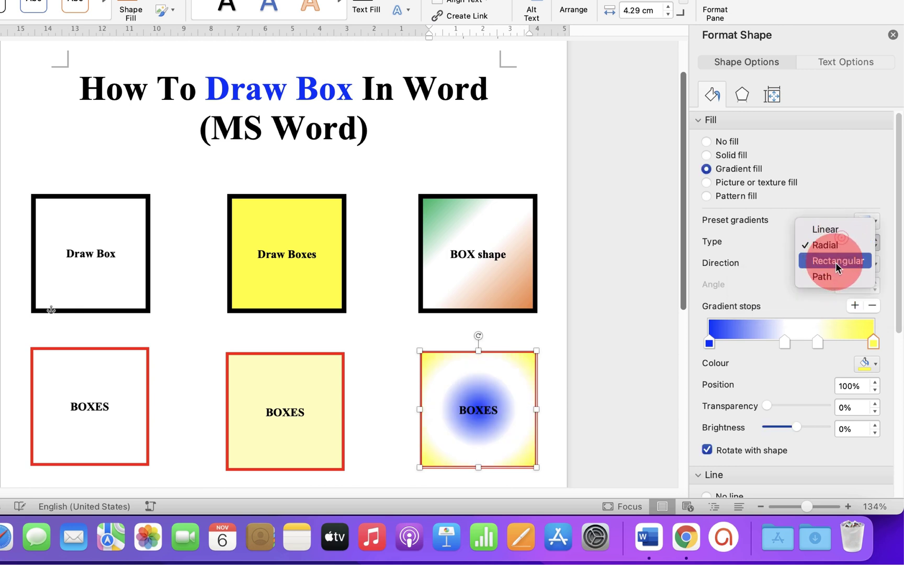
{"action": "left_click", "coordinate": [831, 262]}
{"action": "left_click", "coordinate": [867, 263]}
{"action": "left_click", "coordinate": [756, 292]}
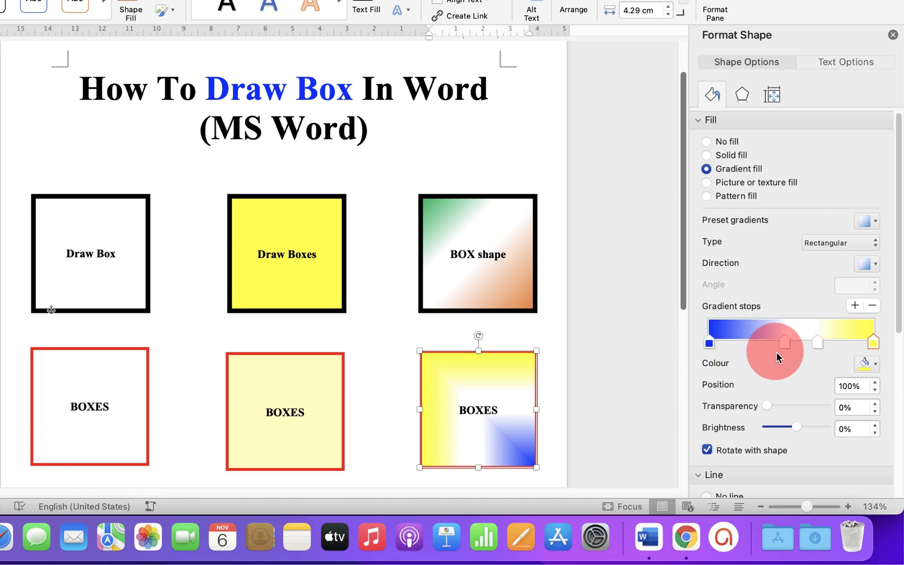
Step: Remove the blue gradient stop and add a new stop at the left end coloured green
{"action": "left_click", "coordinate": [709, 343]}
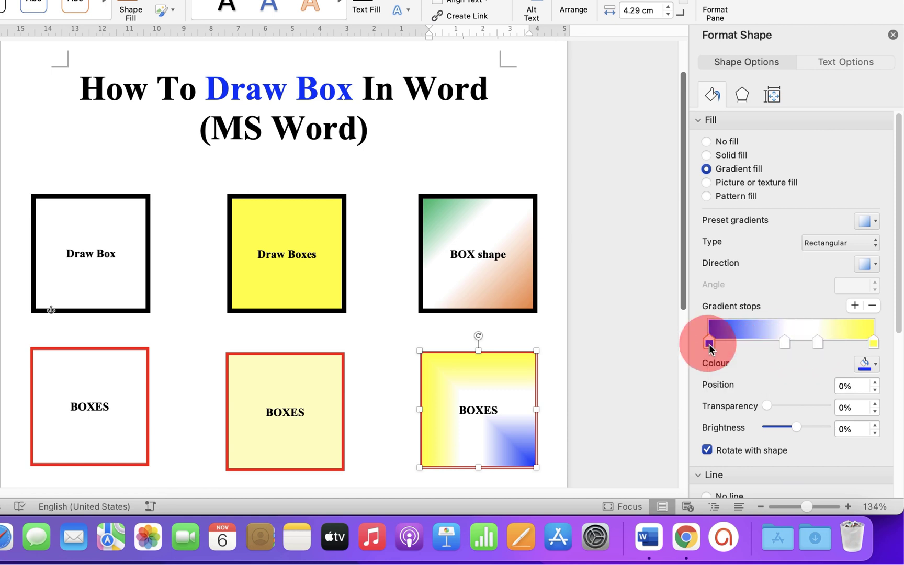
{"action": "left_click", "coordinate": [872, 305]}
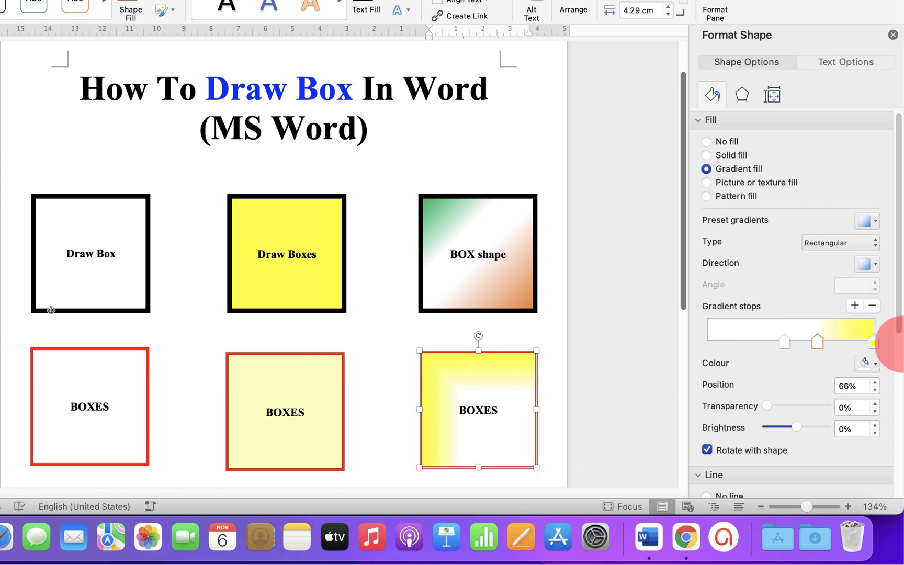
{"action": "left_click", "coordinate": [857, 306]}
{"action": "left_click_drag", "start_coordinate": [844, 342], "coordinate": [723, 346]}
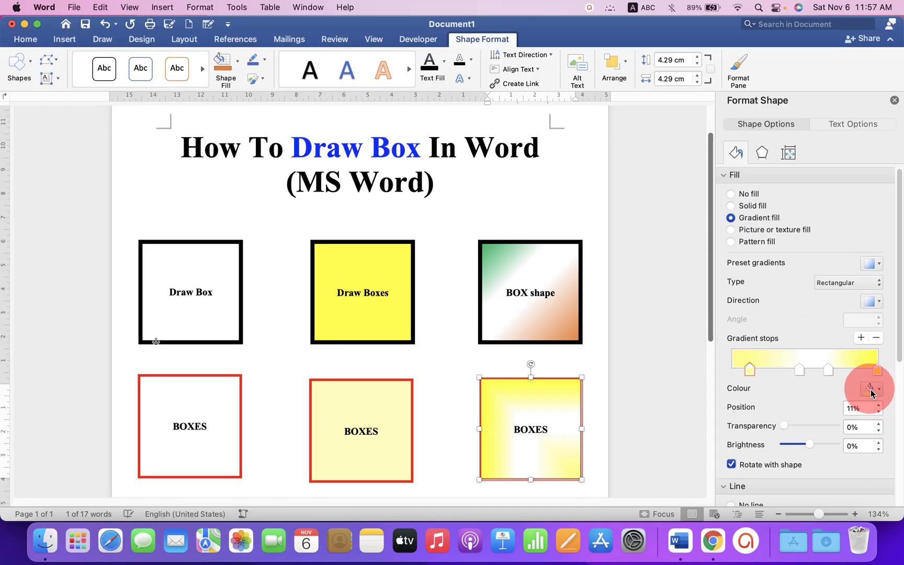
{"action": "left_click", "coordinate": [874, 389]}
{"action": "left_click", "coordinate": [847, 315]}
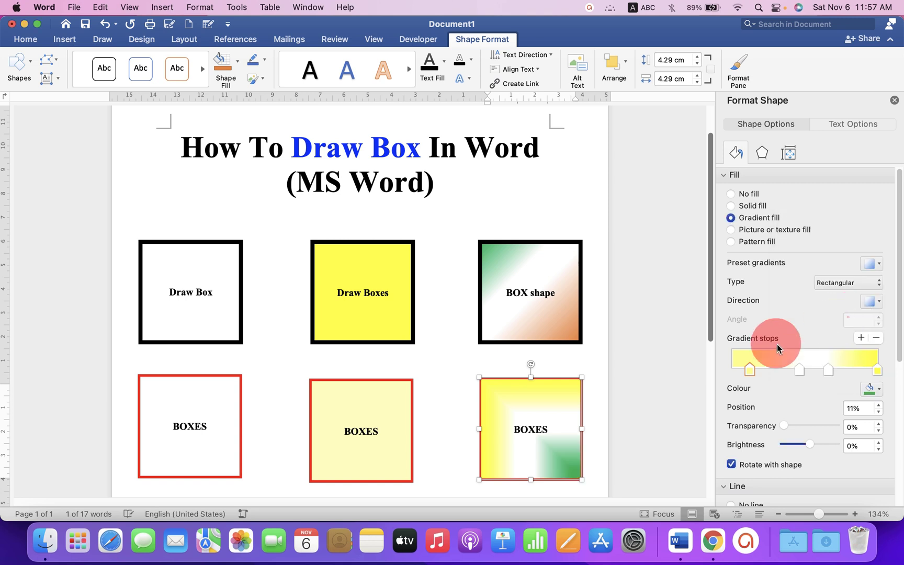